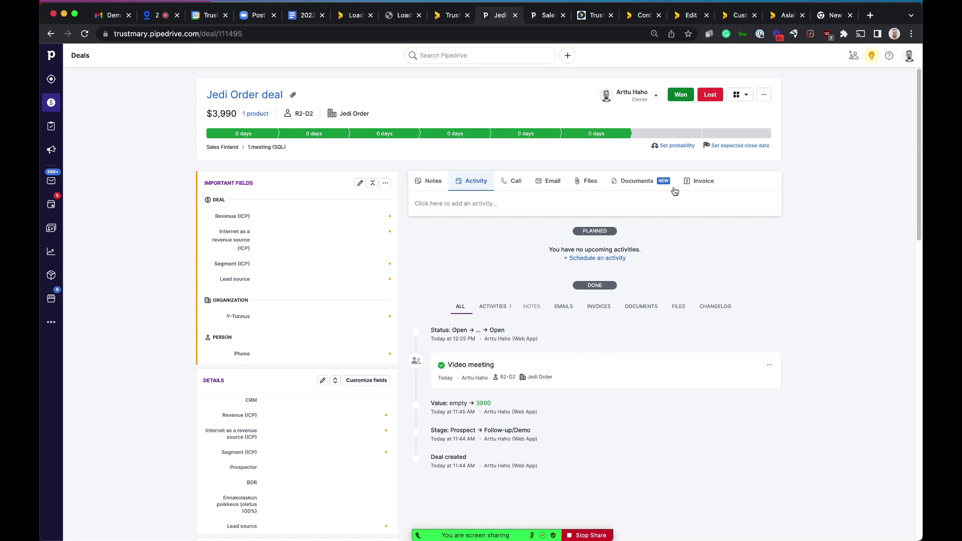
Step: Mark the Jedi Order deal as won, then view the Sales Finland pipeline board
{"action": "left_click", "coordinate": [680, 96]}
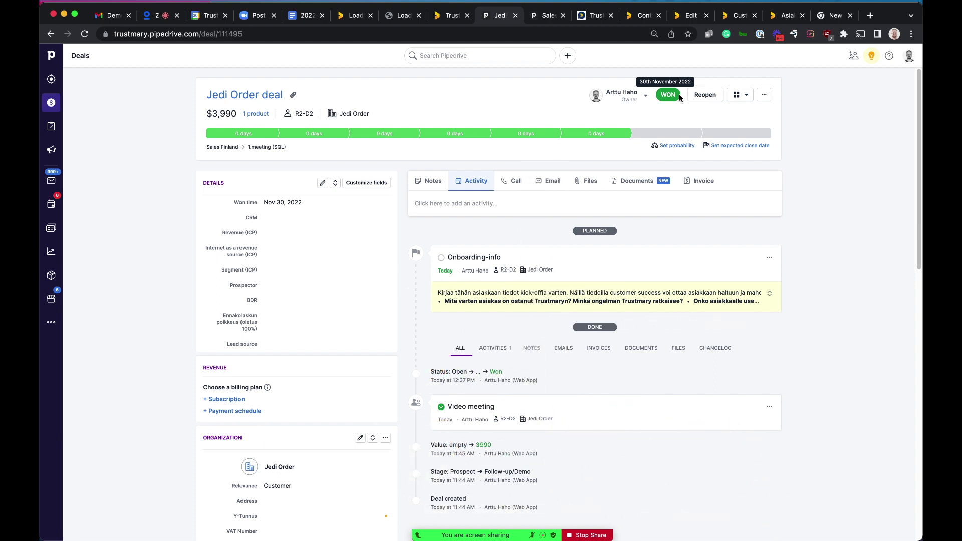
{"action": "left_click", "coordinate": [543, 18]}
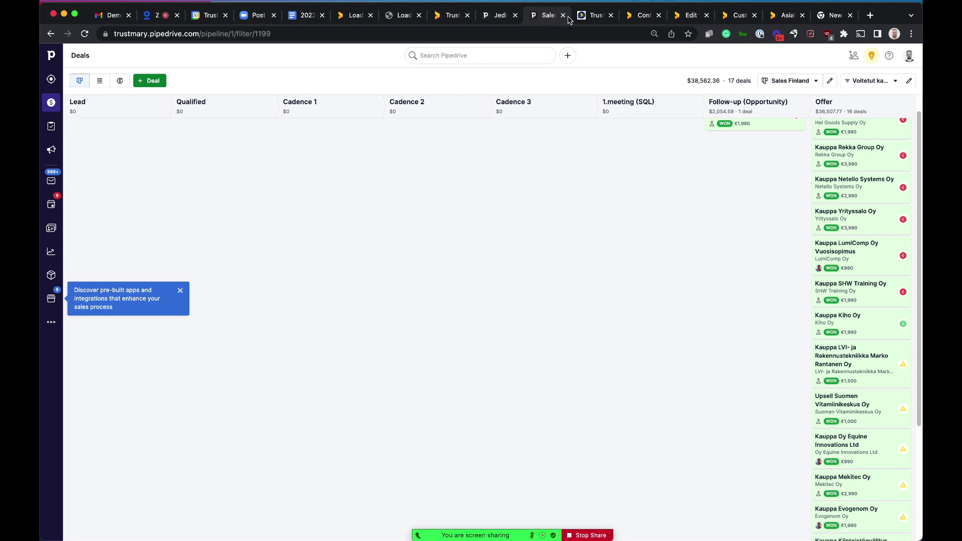
{"action": "scroll", "coordinate": [722, 225], "scroll_direction": "up", "scroll_amount": 1}
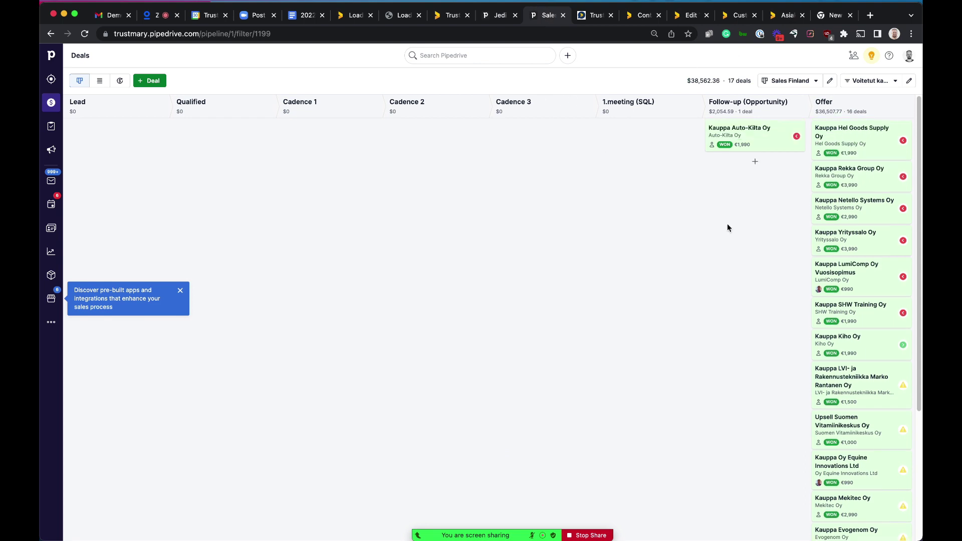
Step: Review the Pipedrive automations and contact lists, then open the Trustmary Automatisointi 1.0 editor
{"action": "left_click", "coordinate": [596, 17]}
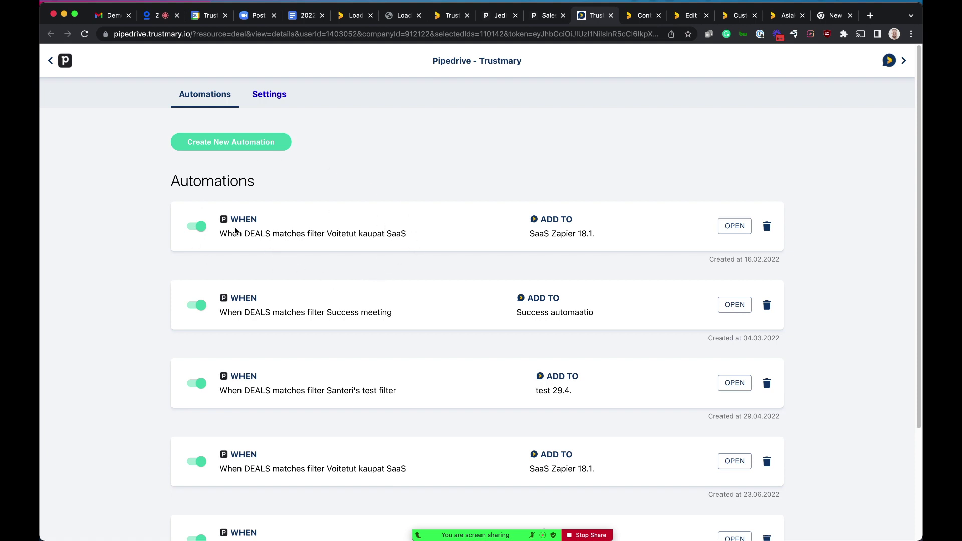
{"action": "left_click", "coordinate": [640, 18]}
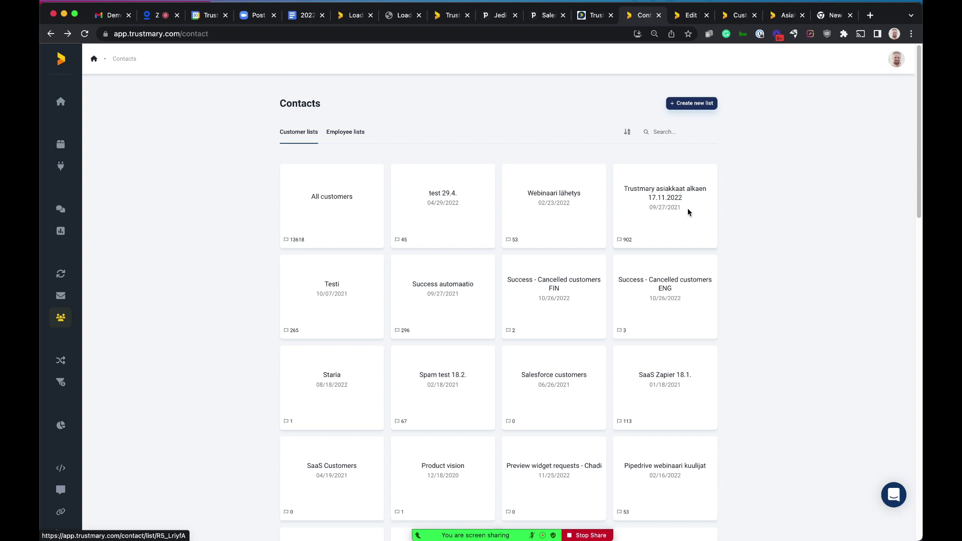
{"action": "left_click", "coordinate": [691, 15]}
{"action": "scroll", "coordinate": [666, 150], "scroll_direction": "up", "scroll_amount": 2}
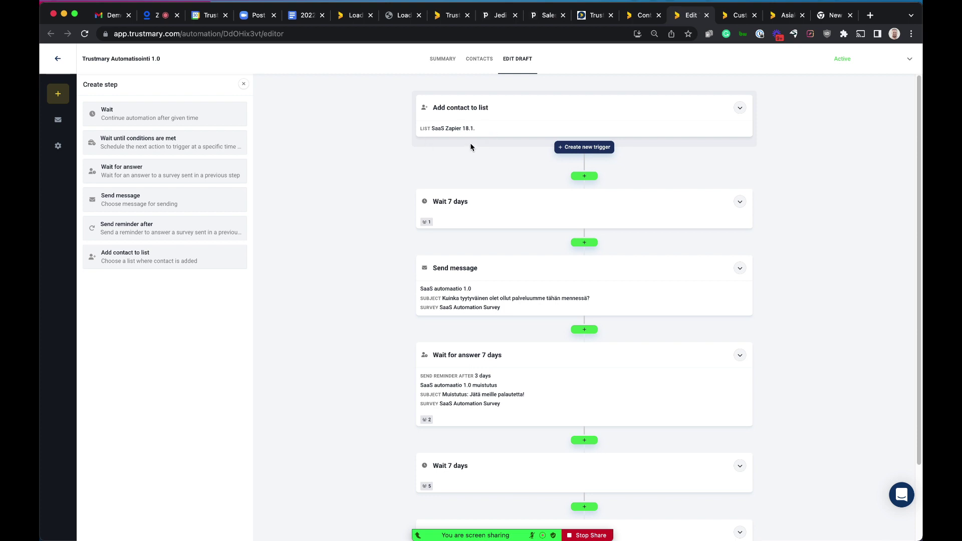
{"action": "scroll", "coordinate": [474, 173], "scroll_direction": "down", "scroll_amount": 3}
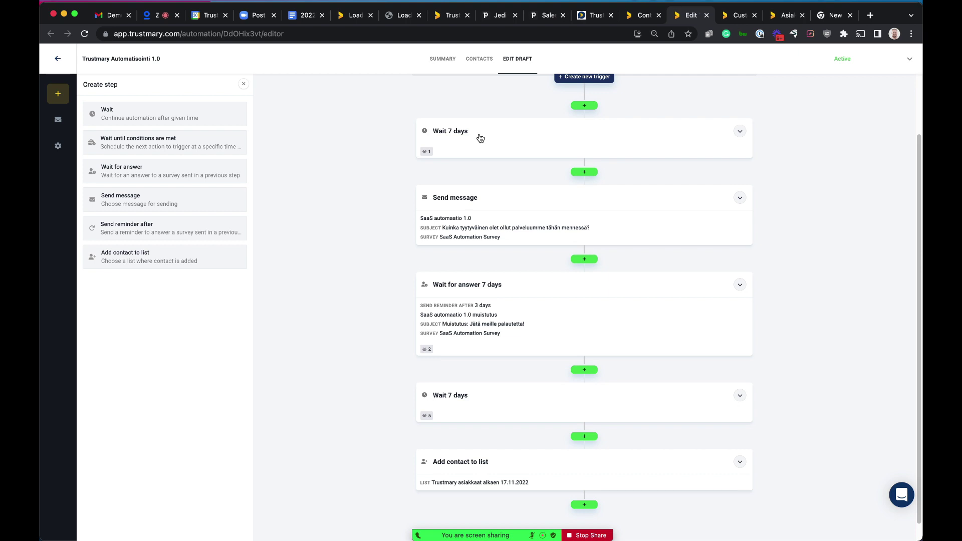
{"action": "scroll", "coordinate": [480, 235], "scroll_direction": "down", "scroll_amount": 1}
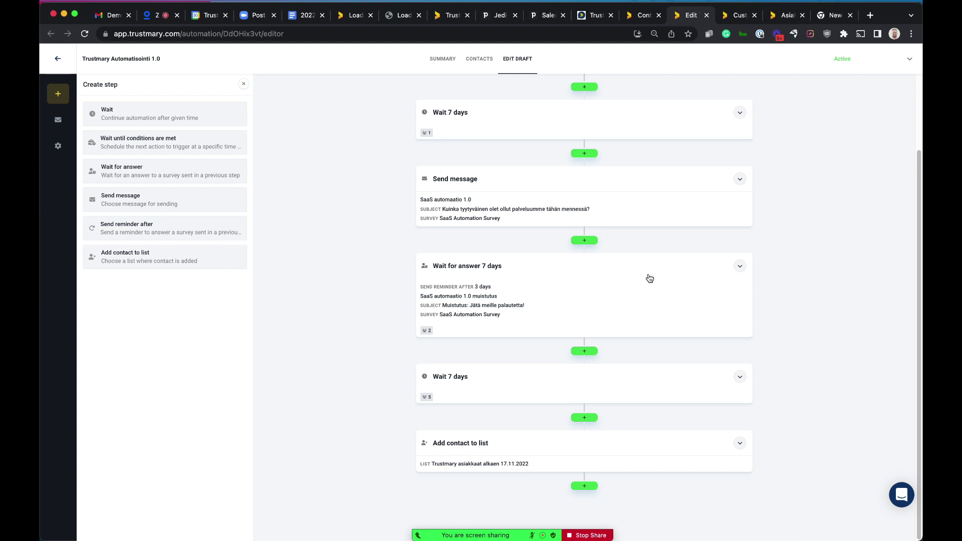
{"action": "scroll", "coordinate": [630, 278], "scroll_direction": "up", "scroll_amount": 1}
{"action": "scroll", "coordinate": [631, 278], "scroll_direction": "down", "scroll_amount": 1}
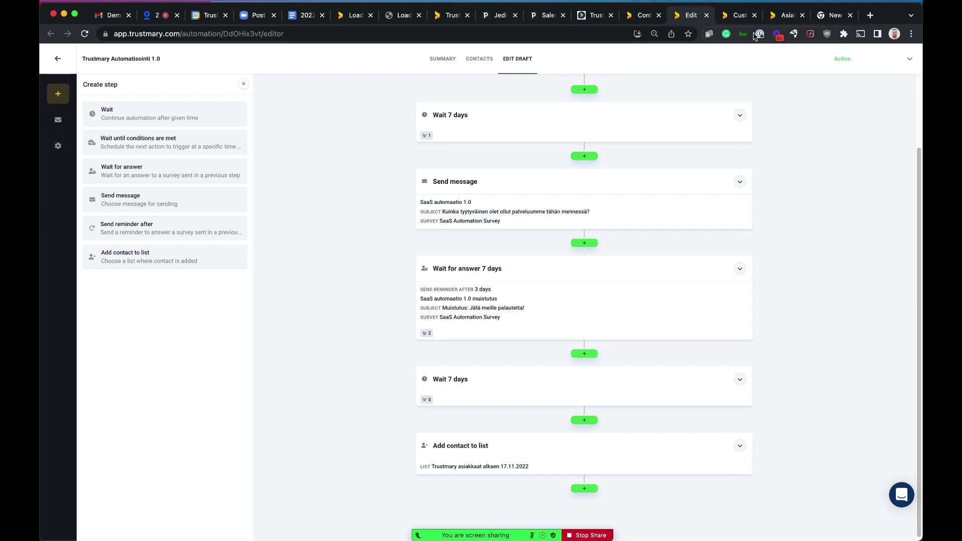
Step: Rate the recommendation question 10 and advance to the reasons-for-score question
{"action": "left_click", "coordinate": [740, 16]}
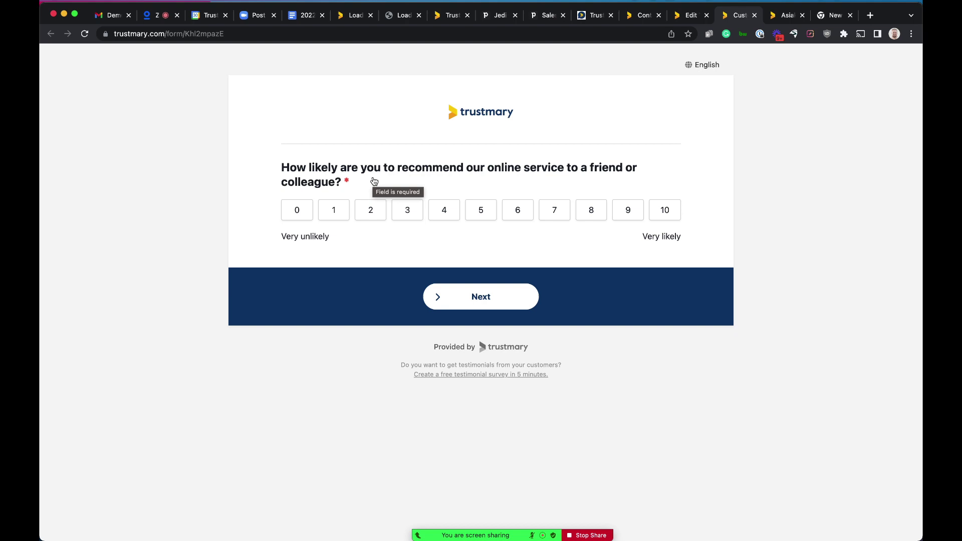
{"action": "left_click", "coordinate": [665, 218]}
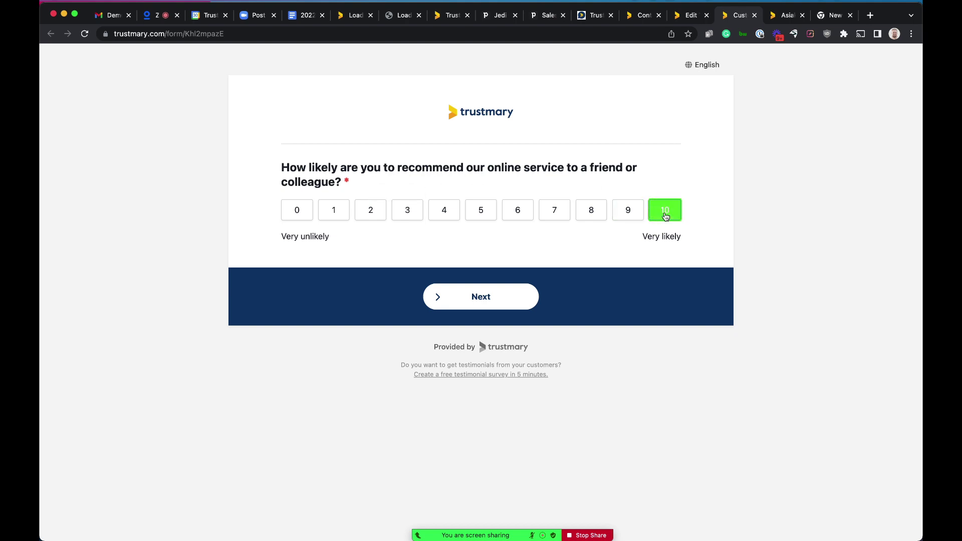
{"action": "left_click", "coordinate": [466, 307]}
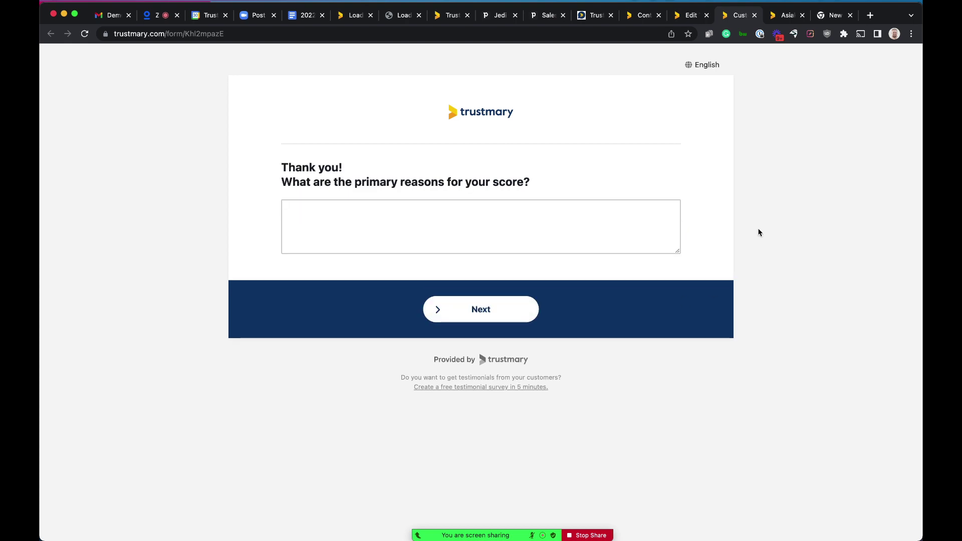
Step: Paste the prepared review sentence about collecting and showing customer reviews, then continue
{"action": "left_click", "coordinate": [328, 226]}
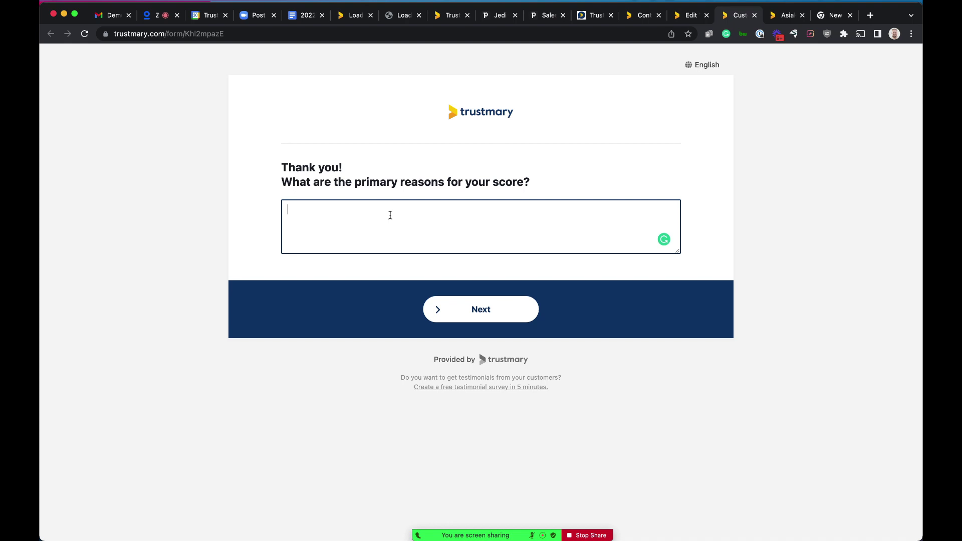
{"action": "type", "text": "Really good platform for collecting and showing customer reviews on our website. Highly recommended!"}
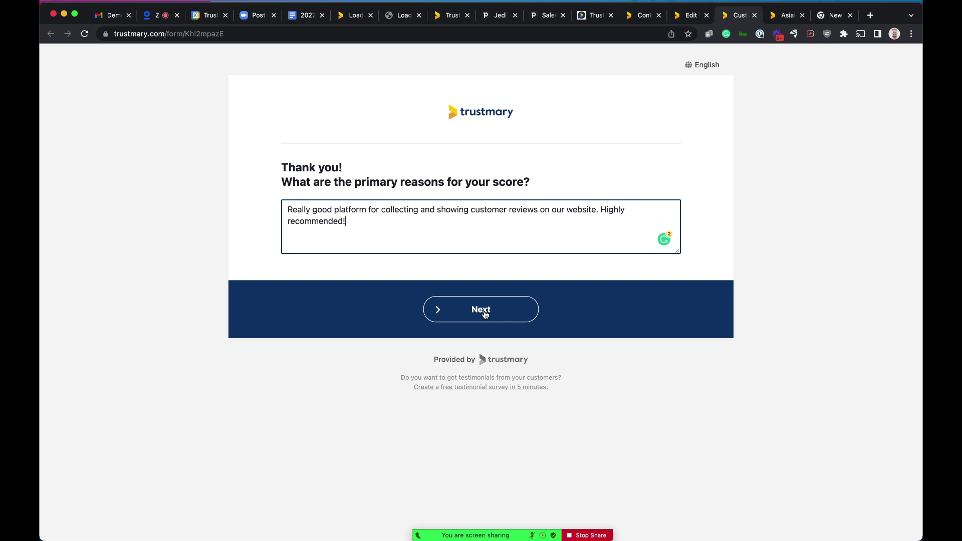
{"action": "left_click", "coordinate": [485, 314]}
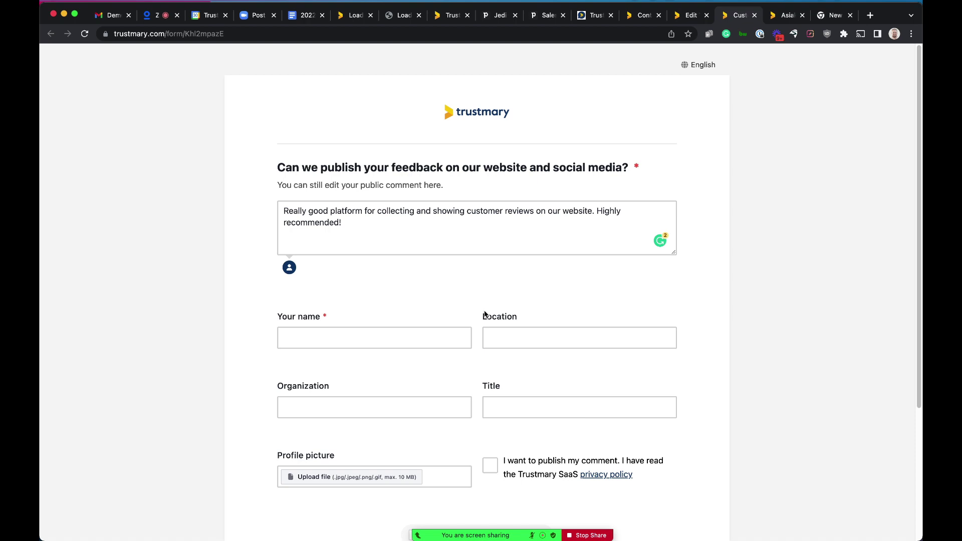
Step: Remove the stray extra letter from 'platform' in the public comment
{"action": "left_click", "coordinate": [369, 228]}
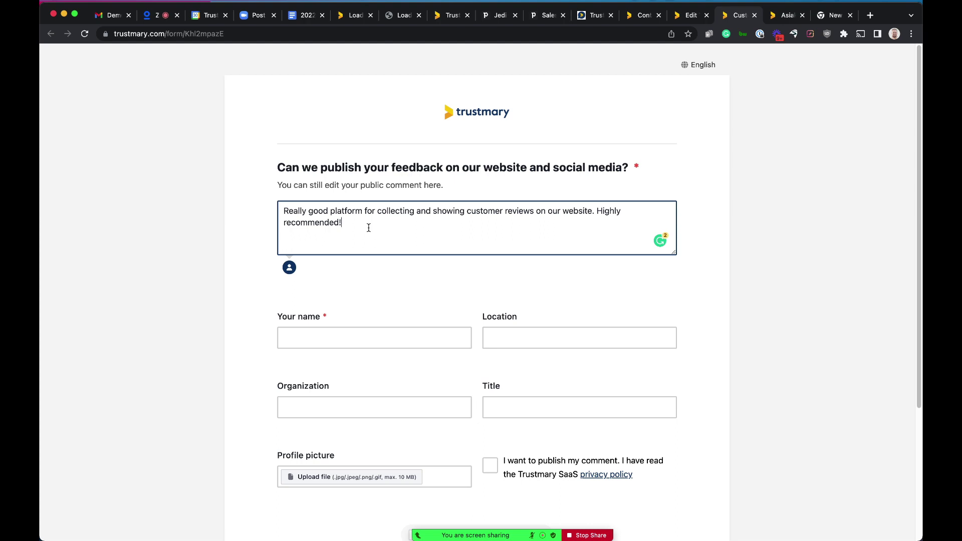
{"action": "left_click", "coordinate": [341, 211]}
{"action": "type", "text": "t"}
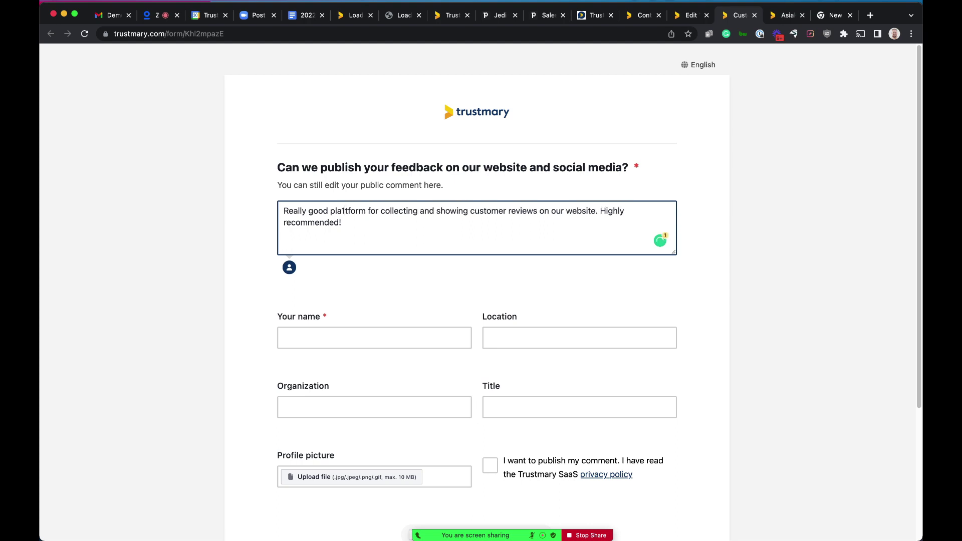
{"action": "key", "text": "BackSpace"}
Step: Enter the reviewer's name and tick the consent to publish the comment
{"action": "left_click", "coordinate": [375, 337]}
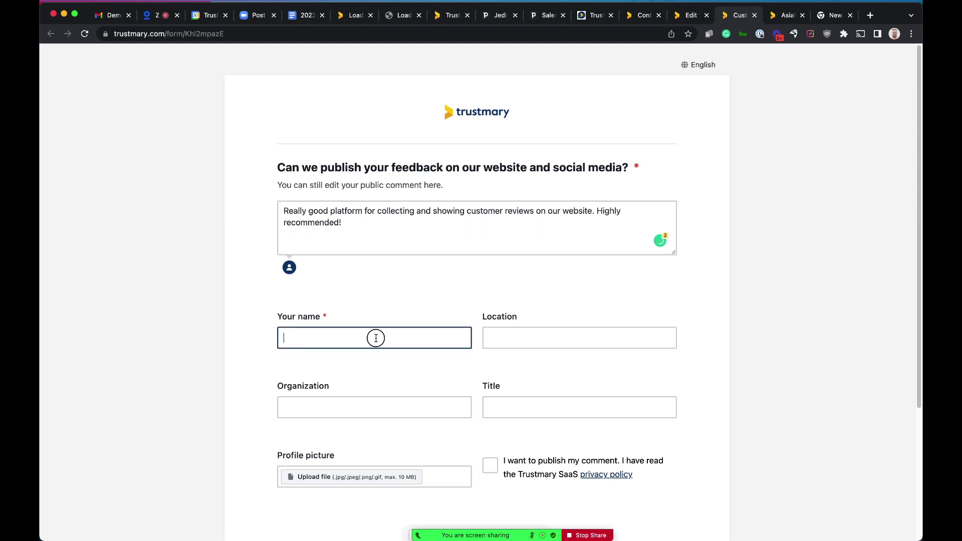
{"action": "type", "text": "R2-D2"}
{"action": "scroll", "coordinate": [514, 375], "scroll_direction": "down", "scroll_amount": 3}
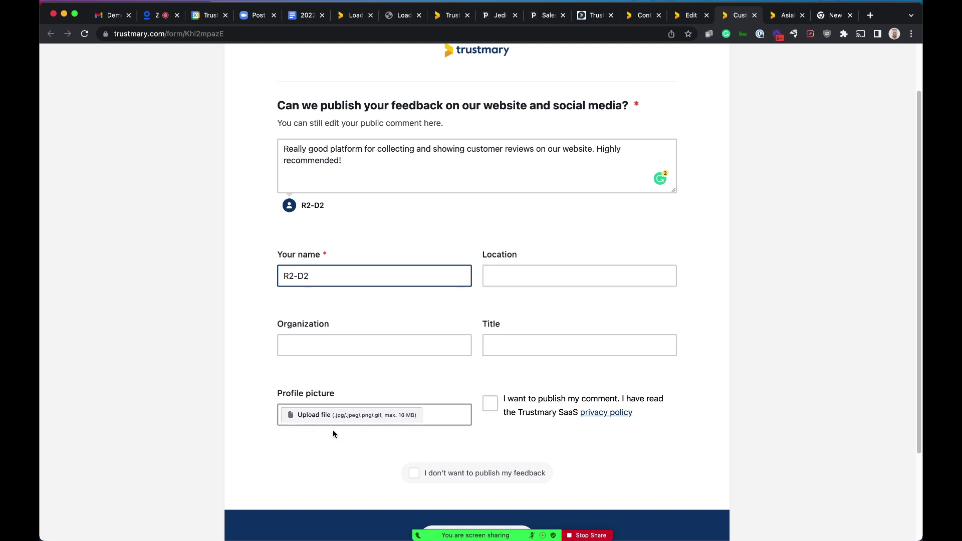
{"action": "scroll", "coordinate": [506, 438], "scroll_direction": "down", "scroll_amount": 1}
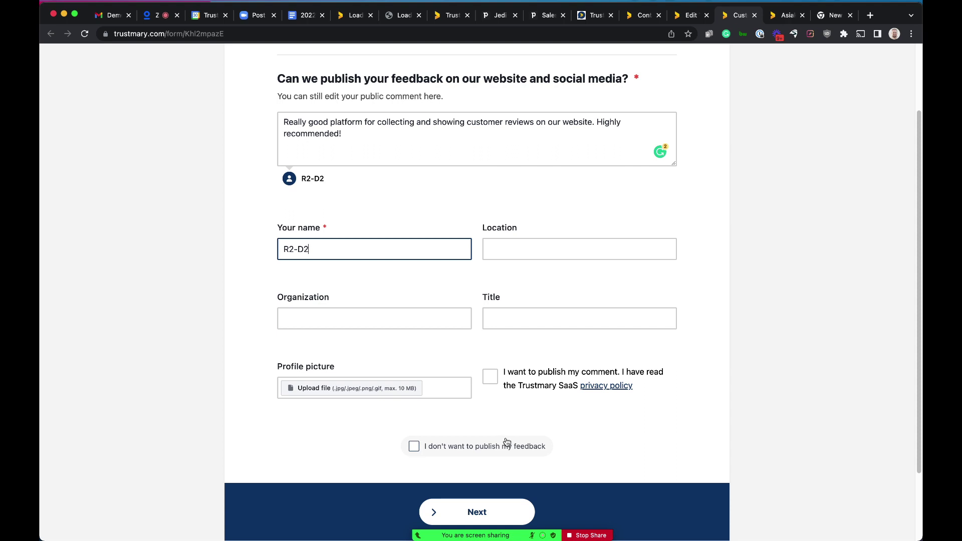
{"action": "left_click", "coordinate": [491, 382]}
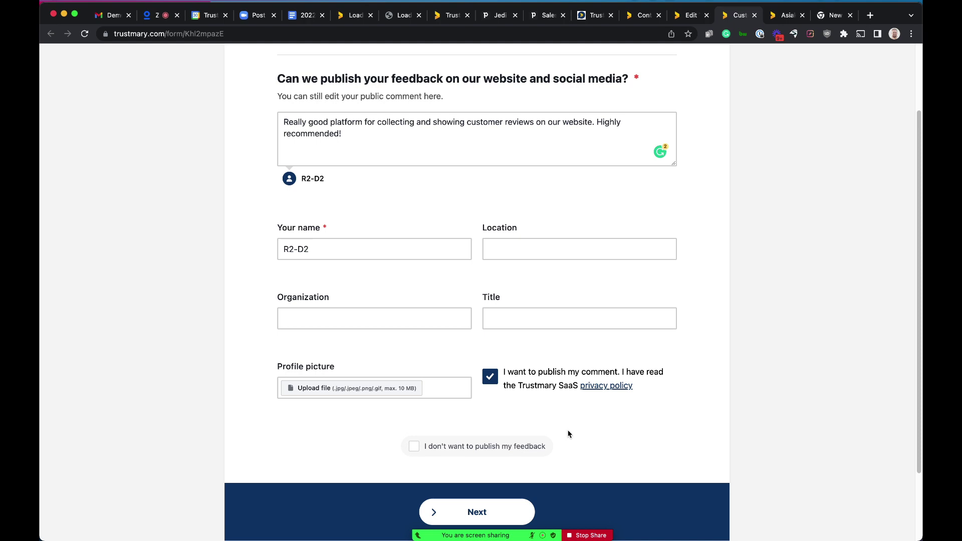
Step: Submit the completed survey to reach the 'Thank you for answering!' page
{"action": "left_click", "coordinate": [461, 512]}
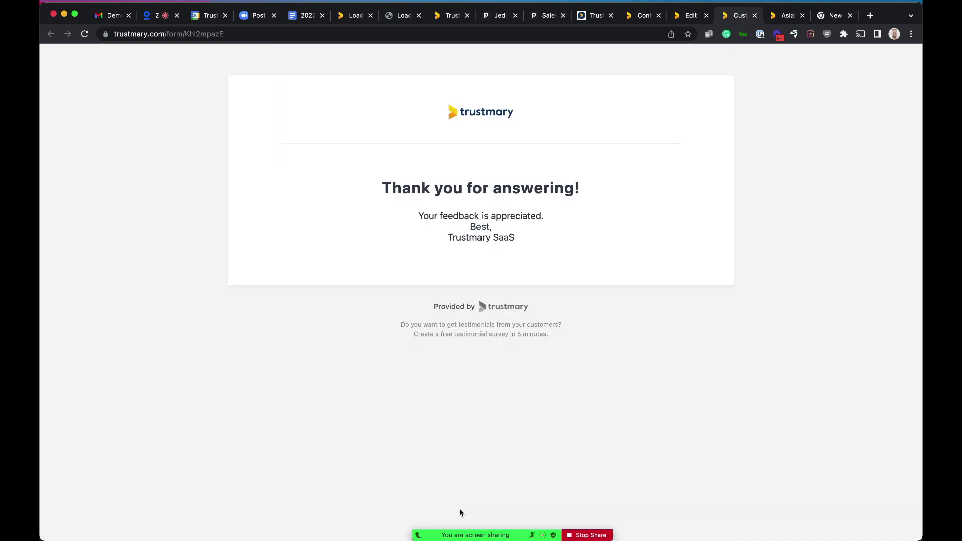
Step: Open the SaaS Automation Survey results and publish the newest review as Public
{"action": "left_click", "coordinate": [785, 18]}
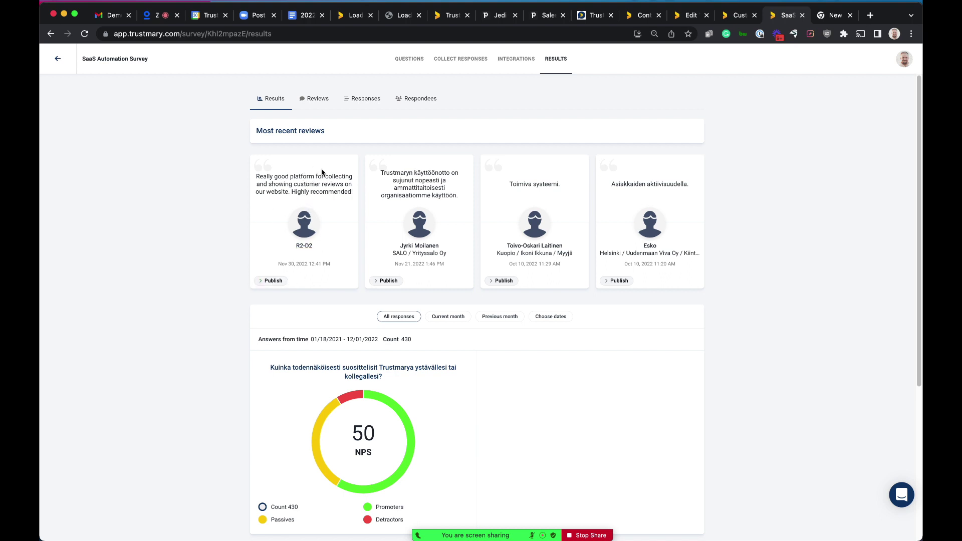
{"action": "left_click", "coordinate": [271, 281]}
Step: Reload trustmary.com and check the content blocker so the reviews carousel loads
{"action": "left_click", "coordinate": [448, 16]}
{"action": "scroll", "coordinate": [631, 273], "scroll_direction": "down", "scroll_amount": 10}
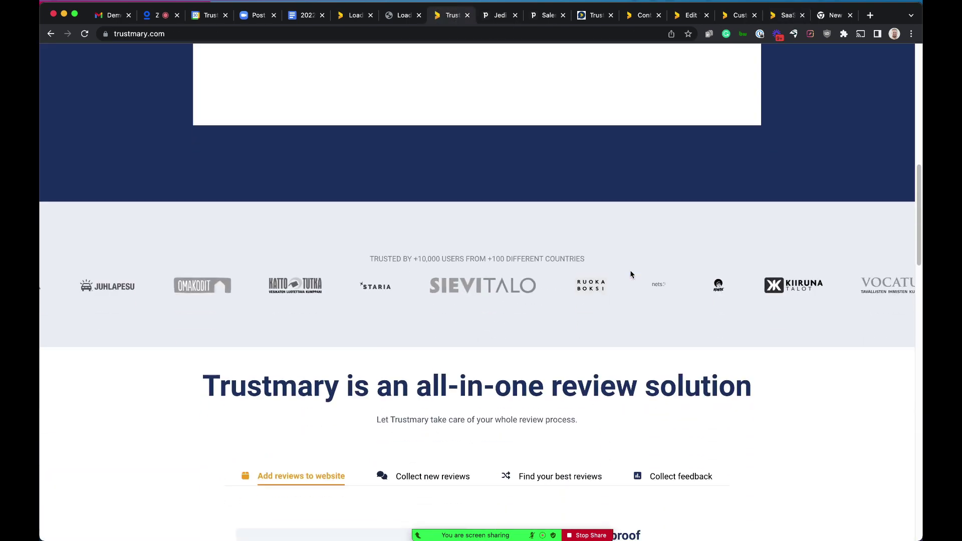
{"action": "scroll", "coordinate": [632, 274], "scroll_direction": "down", "scroll_amount": 15}
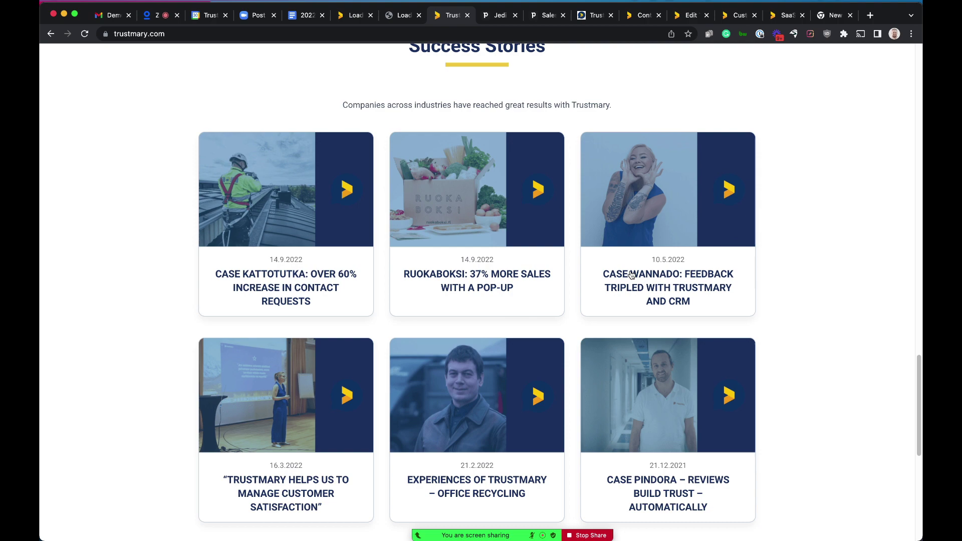
{"action": "scroll", "coordinate": [631, 275], "scroll_direction": "down", "scroll_amount": 4}
{"action": "scroll", "coordinate": [631, 274], "scroll_direction": "up", "scroll_amount": 14}
{"action": "scroll", "coordinate": [631, 274], "scroll_direction": "down", "scroll_amount": 2}
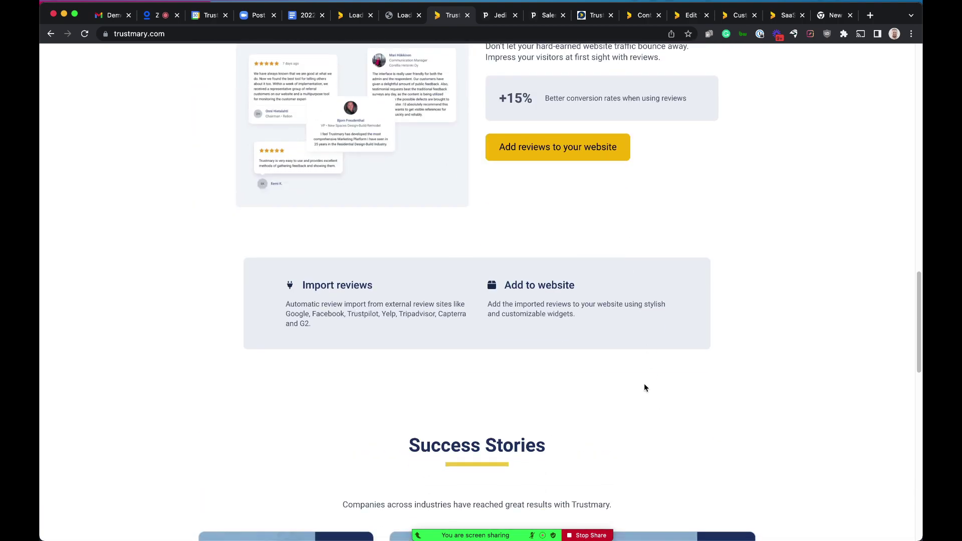
{"action": "left_click", "coordinate": [84, 36]}
{"action": "left_click", "coordinate": [825, 35]}
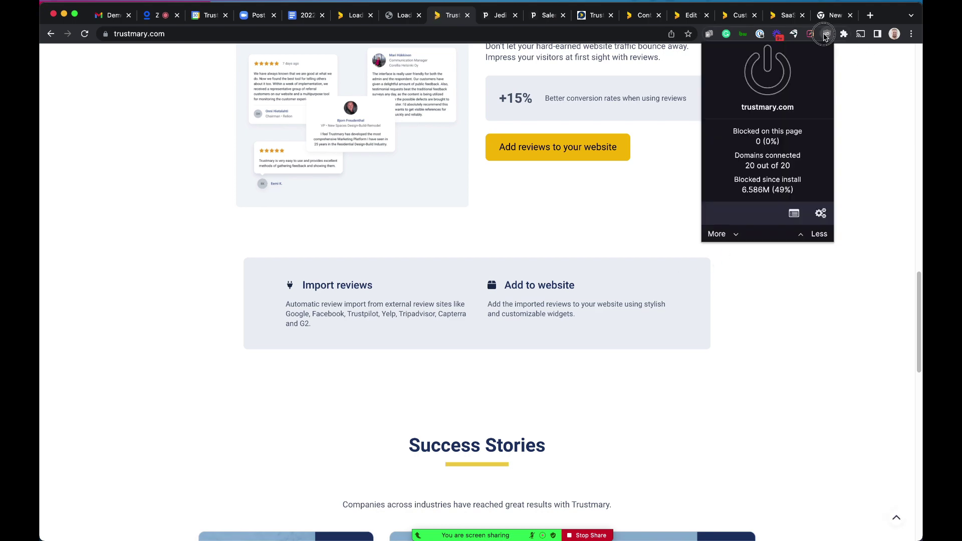
{"action": "left_click", "coordinate": [825, 36]}
{"action": "scroll", "coordinate": [662, 321], "scroll_direction": "down", "scroll_amount": 6}
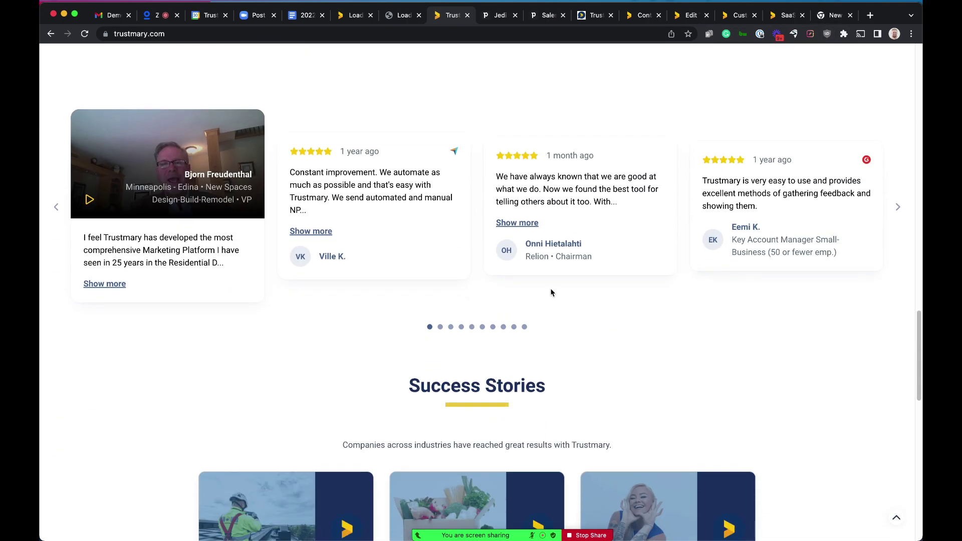
{"action": "scroll", "coordinate": [551, 293], "scroll_direction": "up", "scroll_amount": 2}
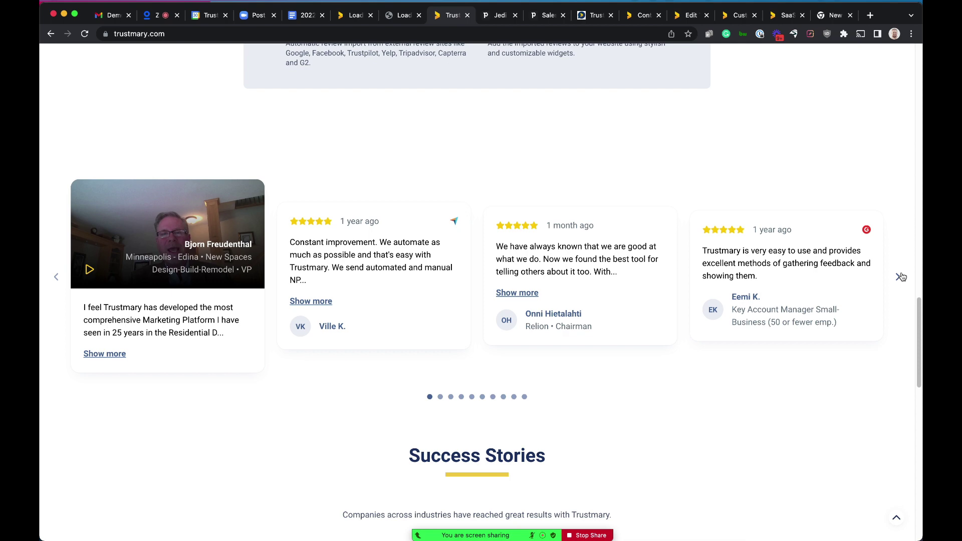
Step: Page the customer reviews carousel forward six times to the seventh set
{"action": "left_click", "coordinate": [900, 277]}
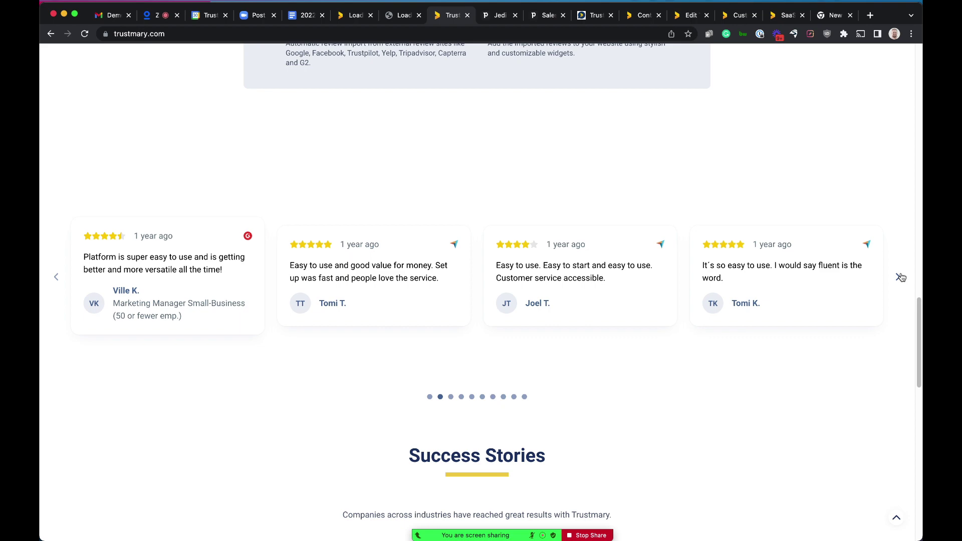
{"action": "left_click", "coordinate": [901, 277]}
{"action": "left_click", "coordinate": [900, 277]}
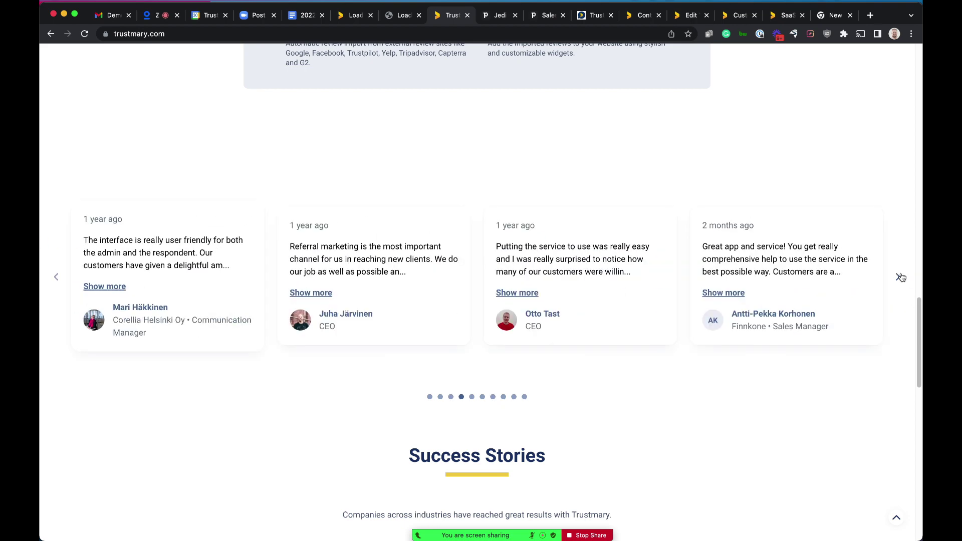
{"action": "left_click", "coordinate": [900, 277]}
{"action": "left_click", "coordinate": [900, 277]}
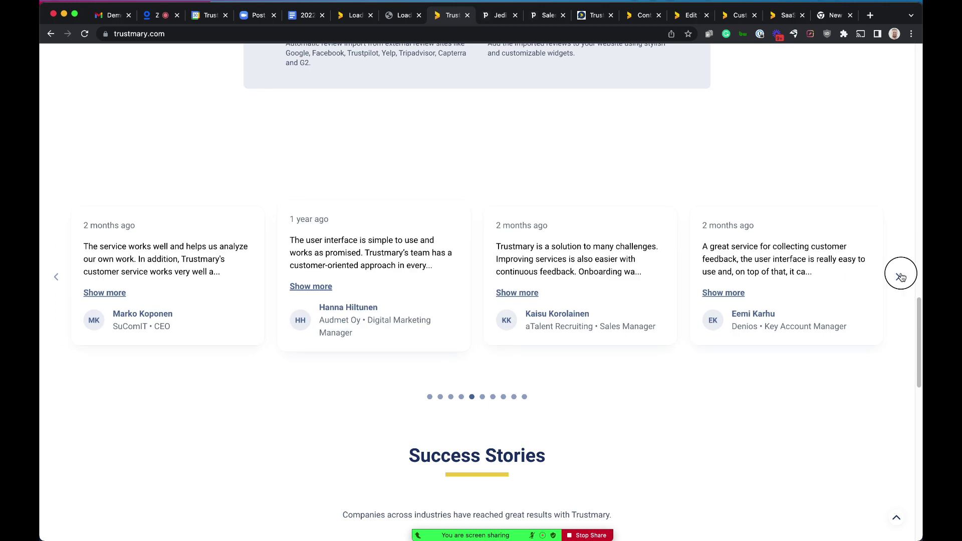
{"action": "left_click", "coordinate": [900, 277]}
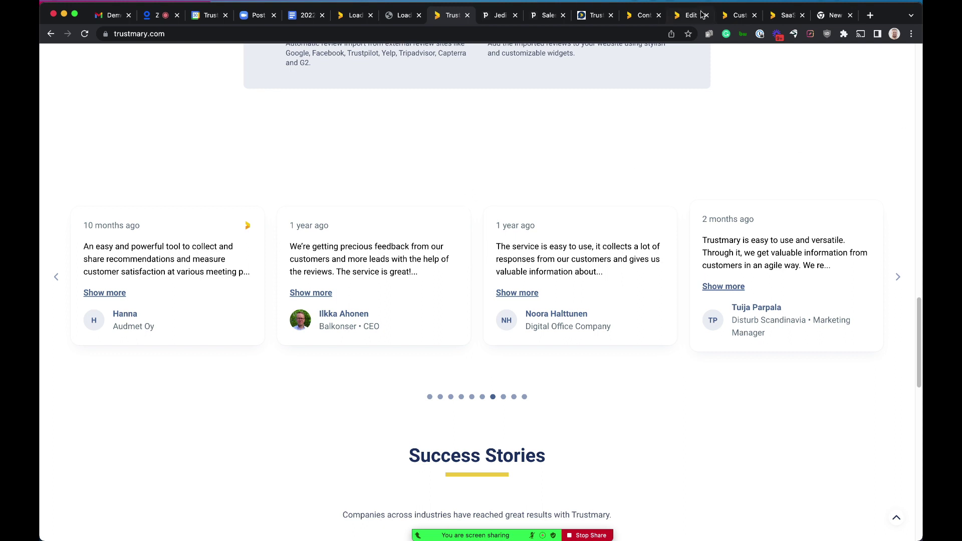
Step: Open the Widgets list from the Trustmary Contacts dashboard
{"action": "left_click", "coordinate": [646, 16]}
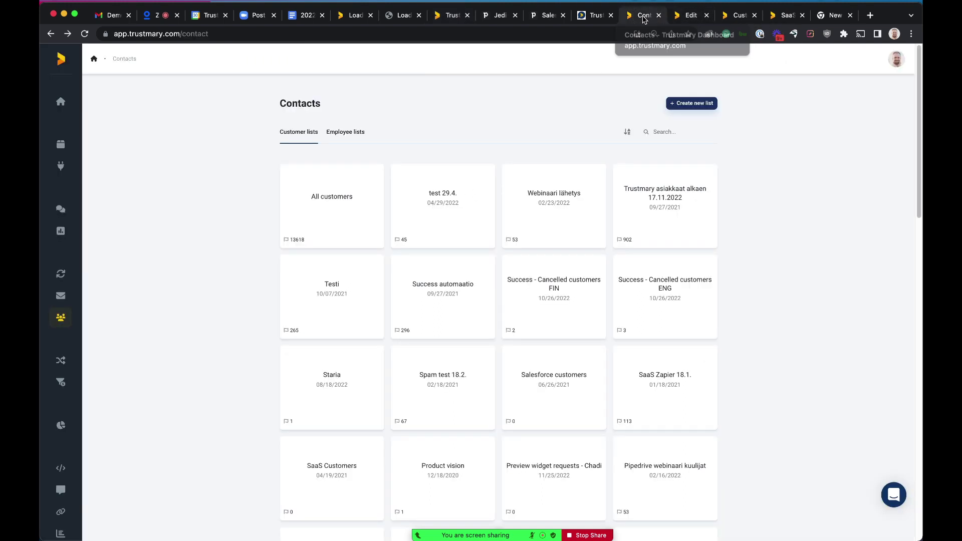
{"action": "mouse_move", "coordinate": [75, 165]}
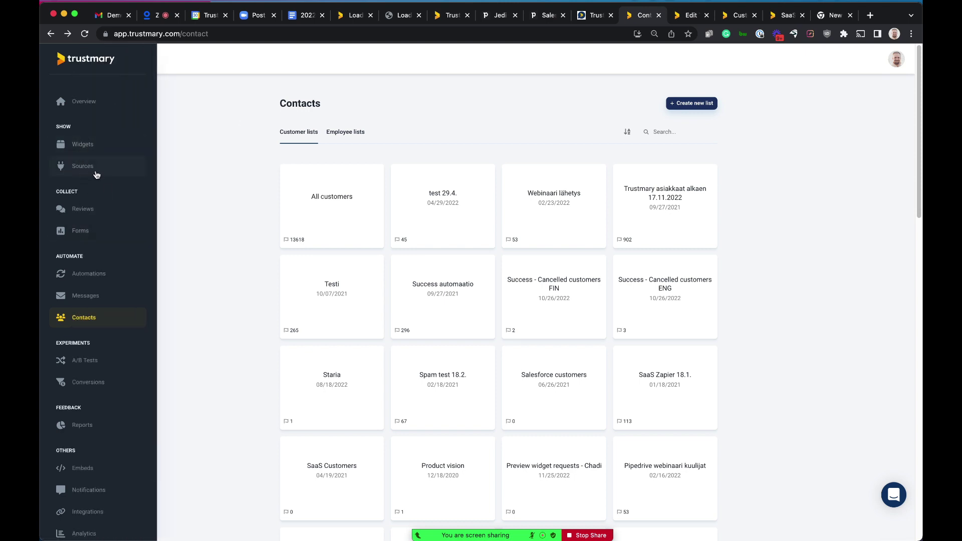
{"action": "left_click", "coordinate": [90, 151]}
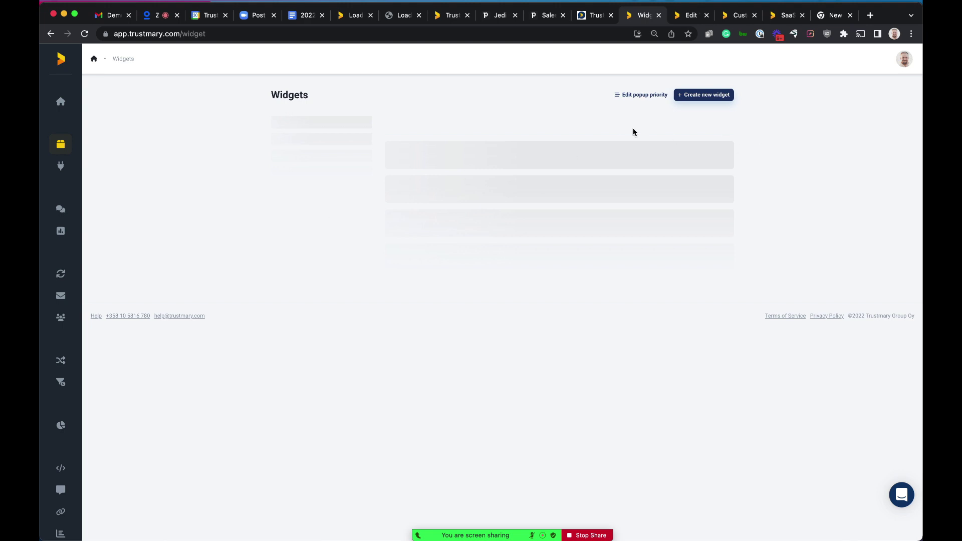
Step: Create a new Add Reviews to Website widget, preview the Review Widget and continue
{"action": "left_click", "coordinate": [716, 99]}
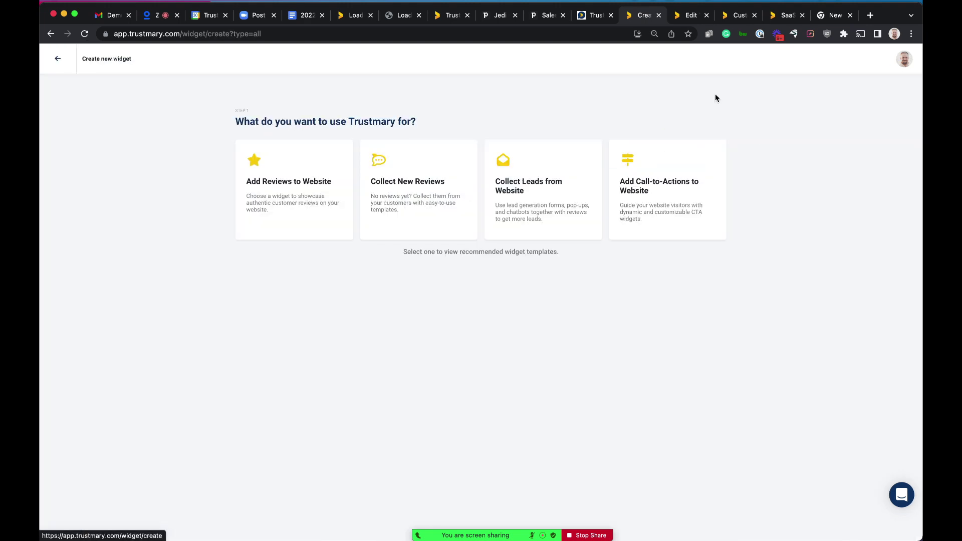
{"action": "left_click", "coordinate": [286, 194]}
{"action": "scroll", "coordinate": [338, 329], "scroll_direction": "down", "scroll_amount": 15}
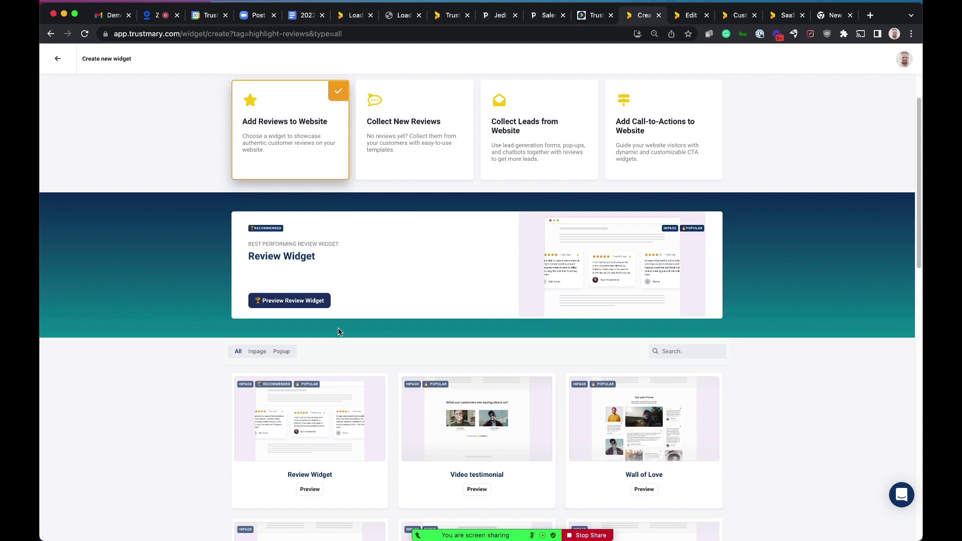
{"action": "scroll", "coordinate": [340, 333], "scroll_direction": "up", "scroll_amount": 15}
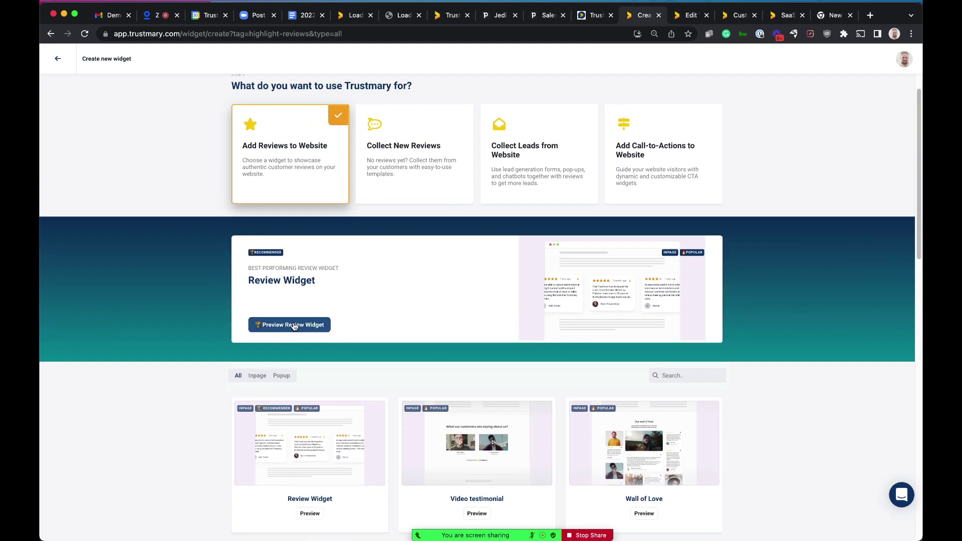
{"action": "left_click", "coordinate": [280, 325]}
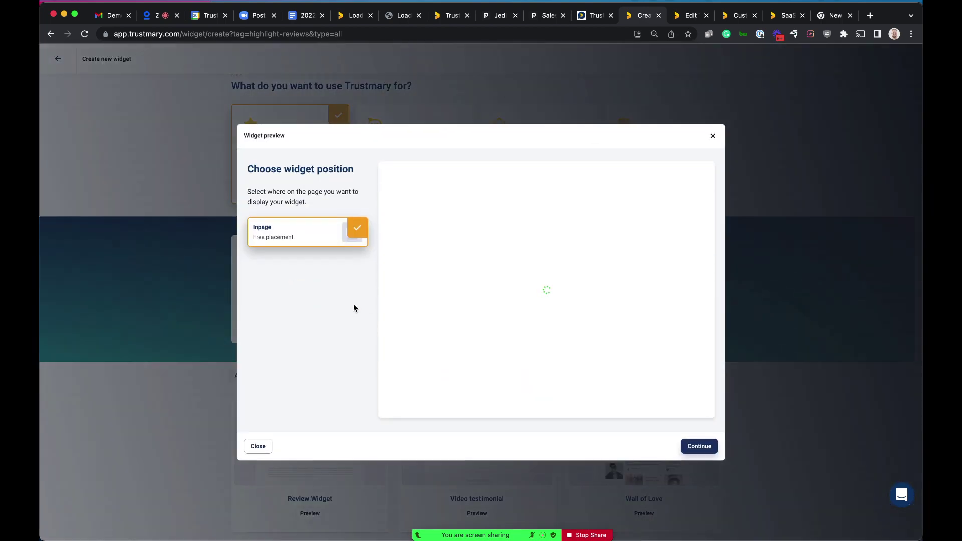
{"action": "left_click", "coordinate": [692, 447]}
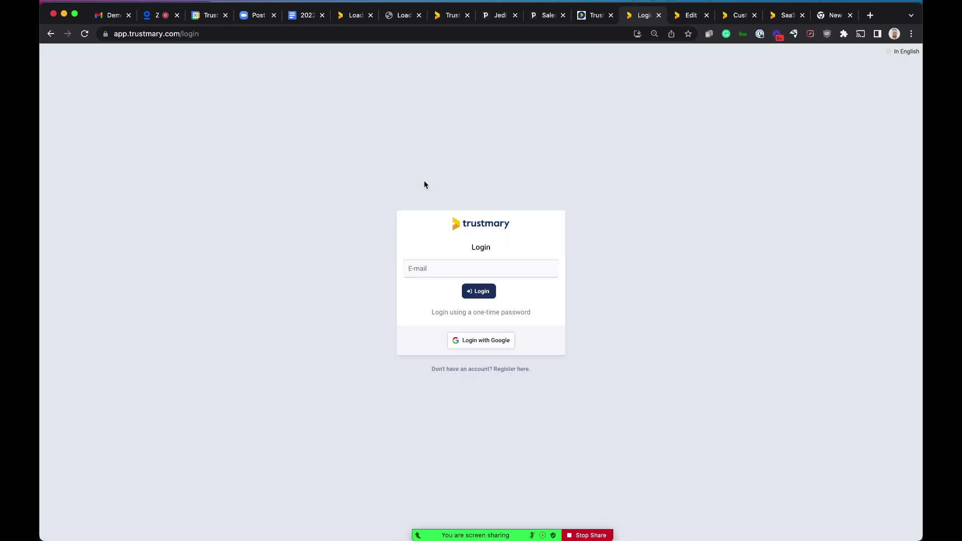
Step: Log in with the work Google account and restart a new Add Reviews to Website widget
{"action": "left_click", "coordinate": [479, 341]}
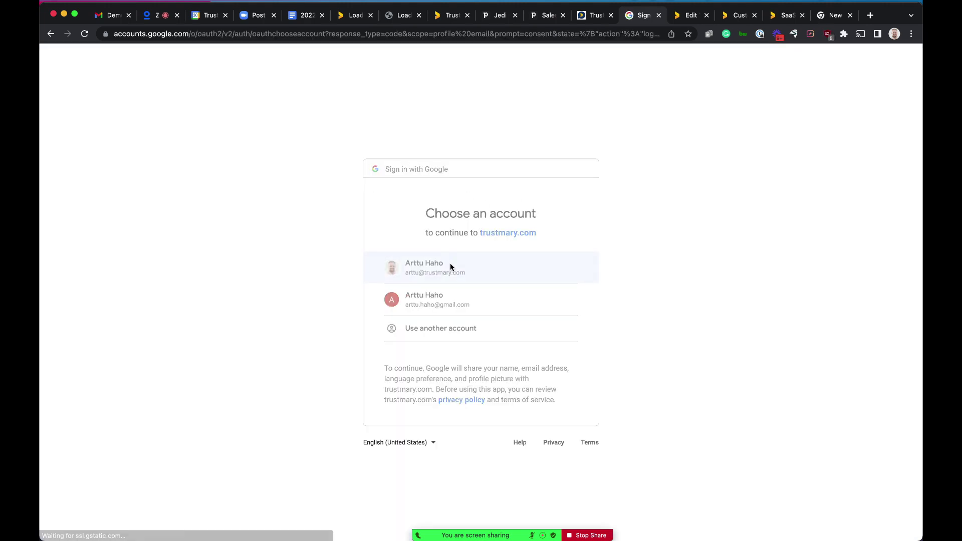
{"action": "left_click", "coordinate": [450, 265]}
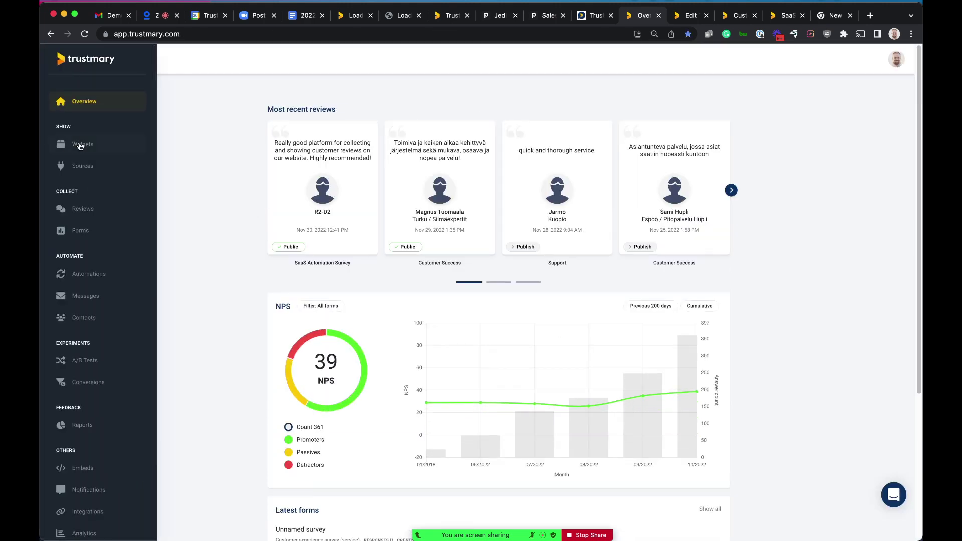
{"action": "left_click", "coordinate": [70, 144]}
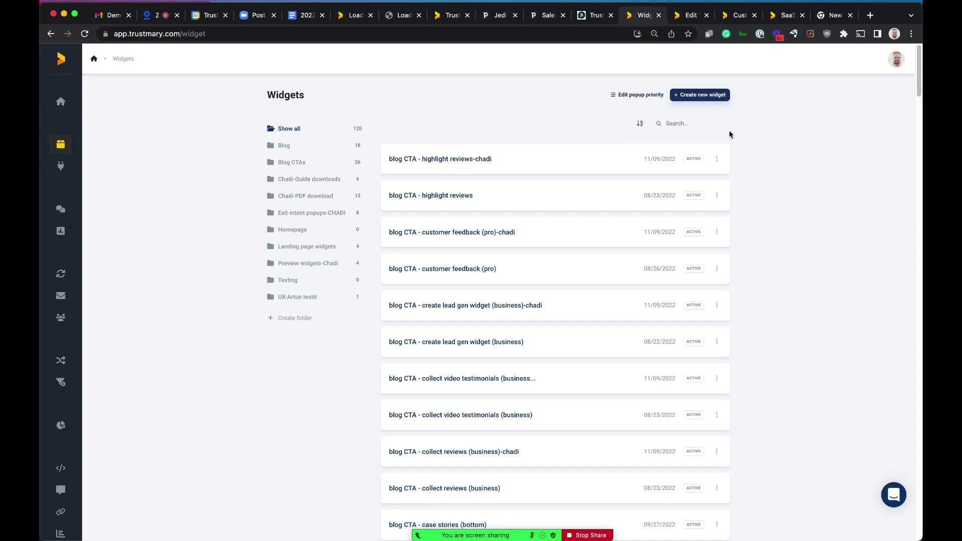
{"action": "left_click", "coordinate": [699, 94]}
{"action": "left_click", "coordinate": [304, 184]}
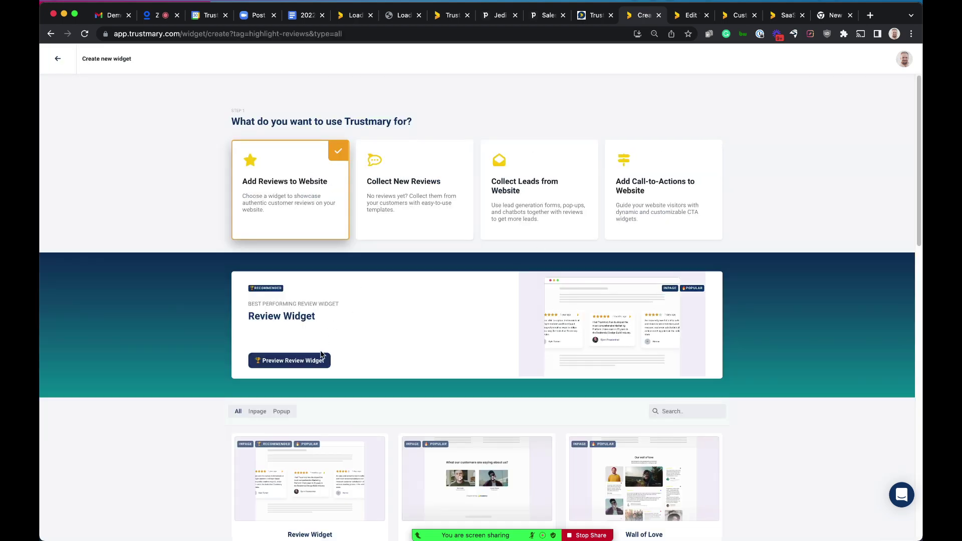
Step: Create the recommended Review Widget, try the Masonry, Wall and List layouts, and settle on Carousel
{"action": "left_click", "coordinate": [303, 364]}
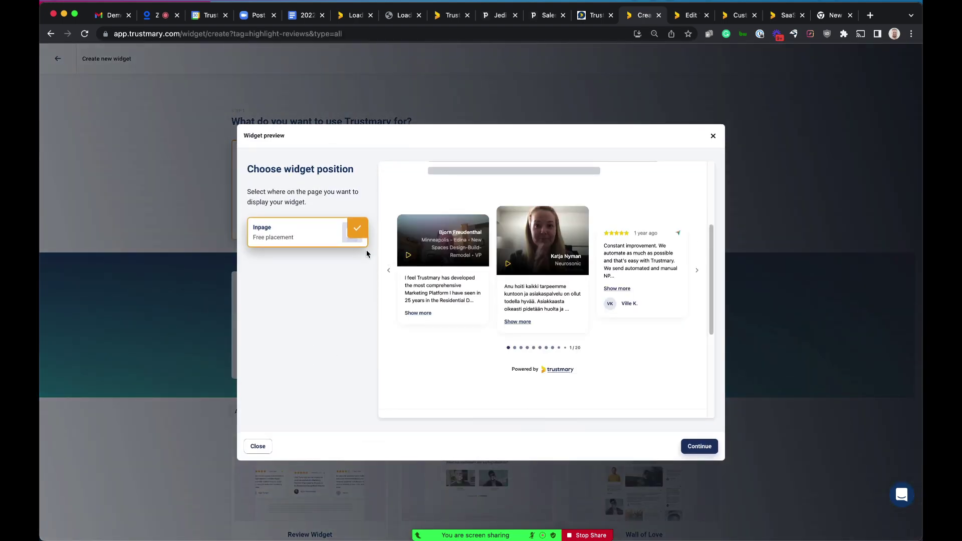
{"action": "left_click", "coordinate": [699, 446]}
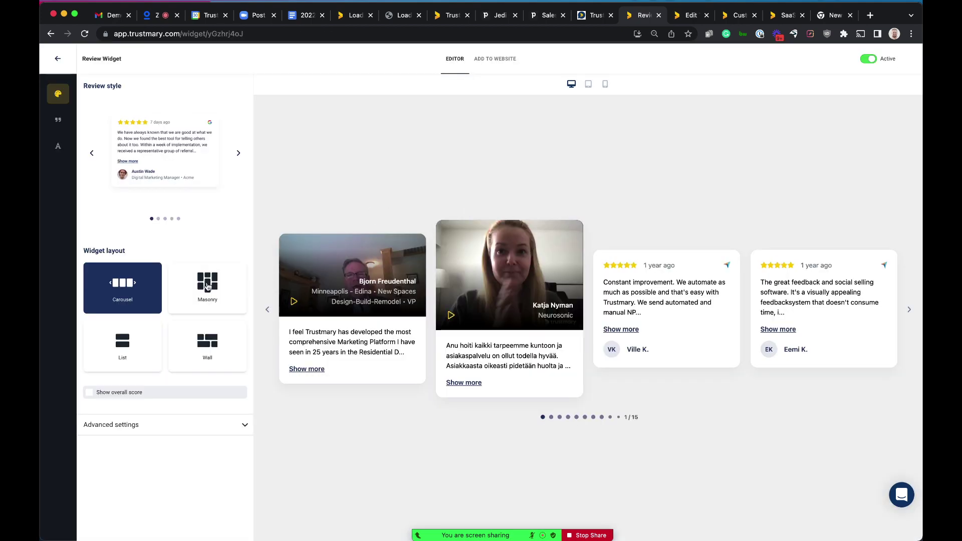
{"action": "left_click", "coordinate": [212, 301]}
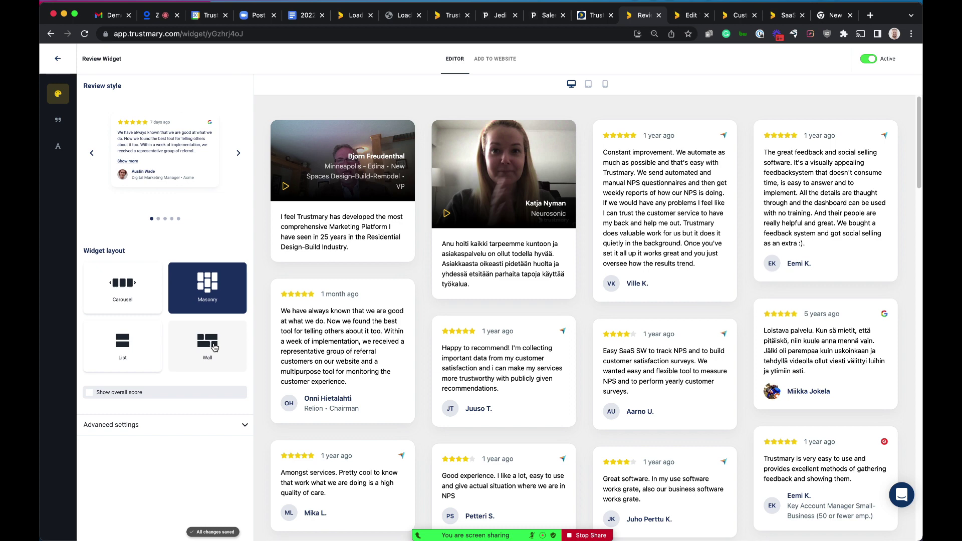
{"action": "left_click", "coordinate": [212, 347]}
{"action": "left_click", "coordinate": [130, 349]}
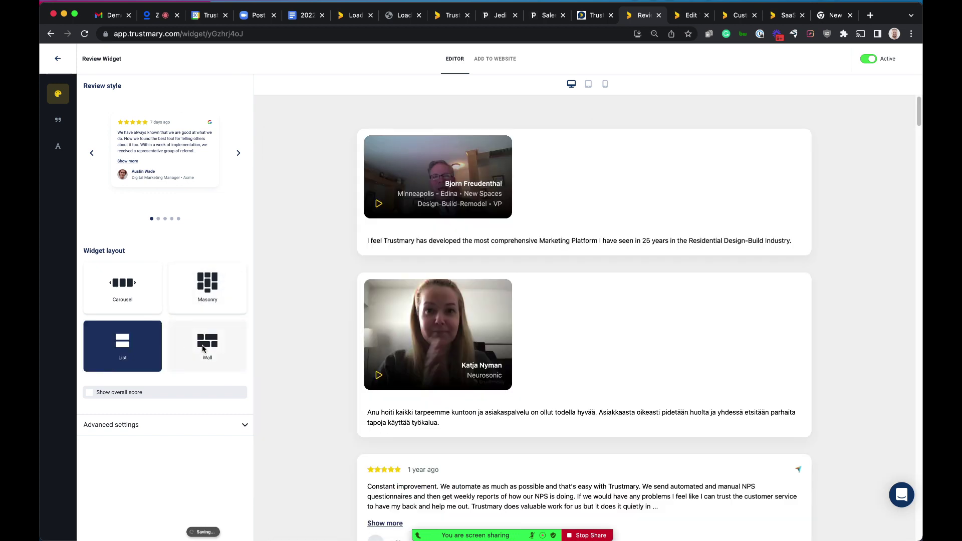
{"action": "left_click", "coordinate": [205, 351]}
{"action": "left_click", "coordinate": [207, 287]}
{"action": "left_click", "coordinate": [131, 294]}
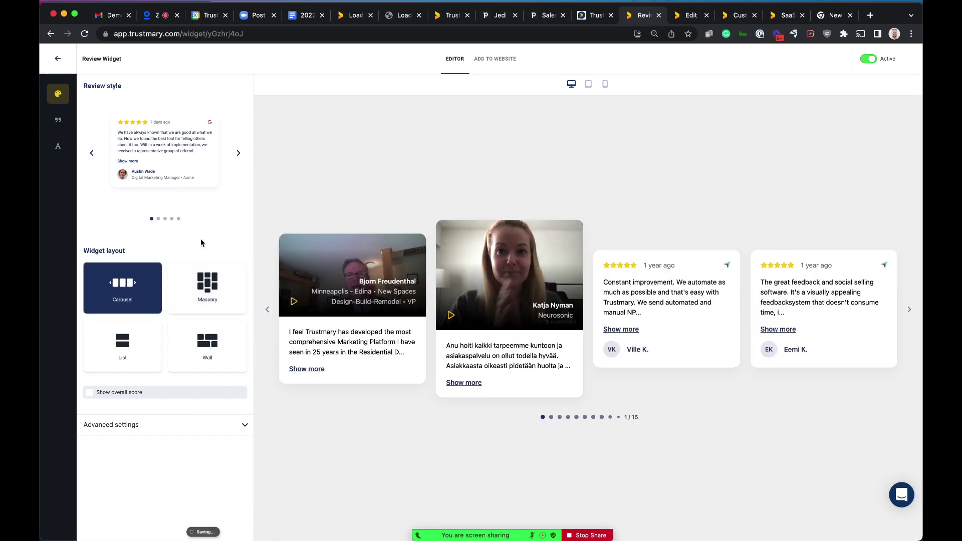